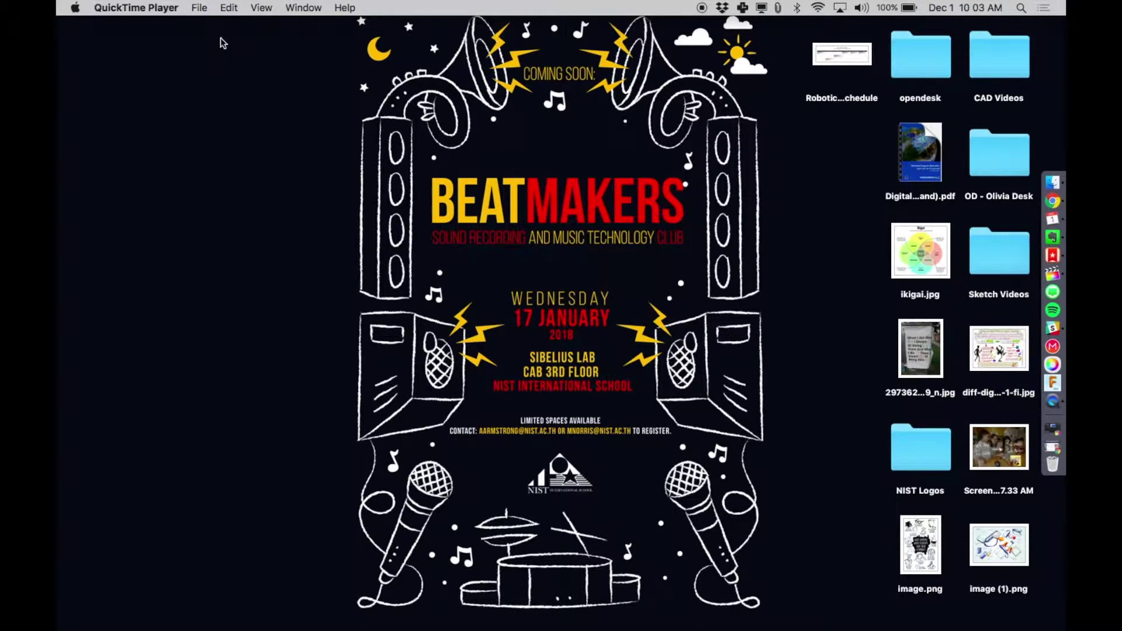
Start a New Movie Recording from the File menu to show the live webcam view.
click(199, 8)
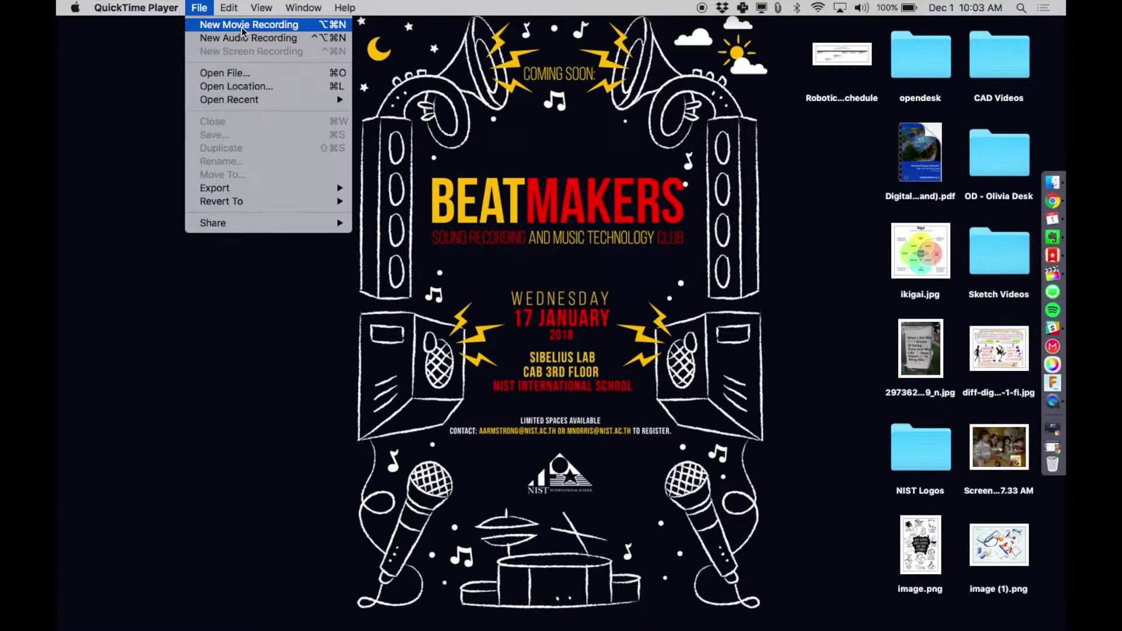
click(242, 27)
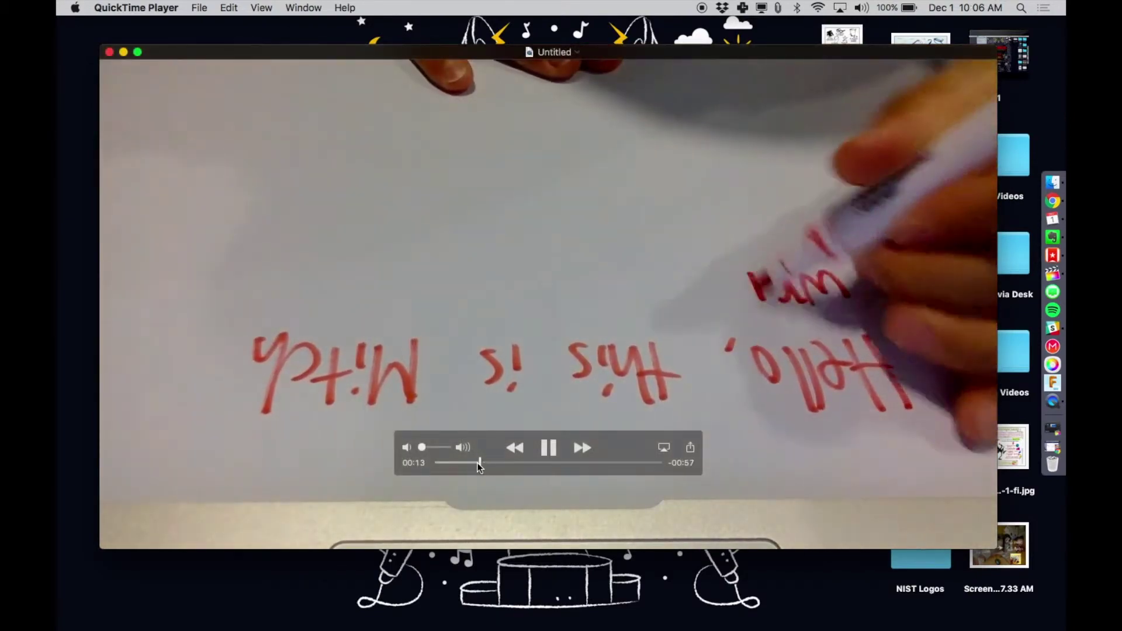
Scrub the recording ahead and pause at about 00:28, where the message is fully written.
mouse_move(477, 462)
mouse_down()
mouse_move(608, 466)
mouse_move(502, 465)
mouse_move(528, 468)
mouse_up()
click(548, 449)
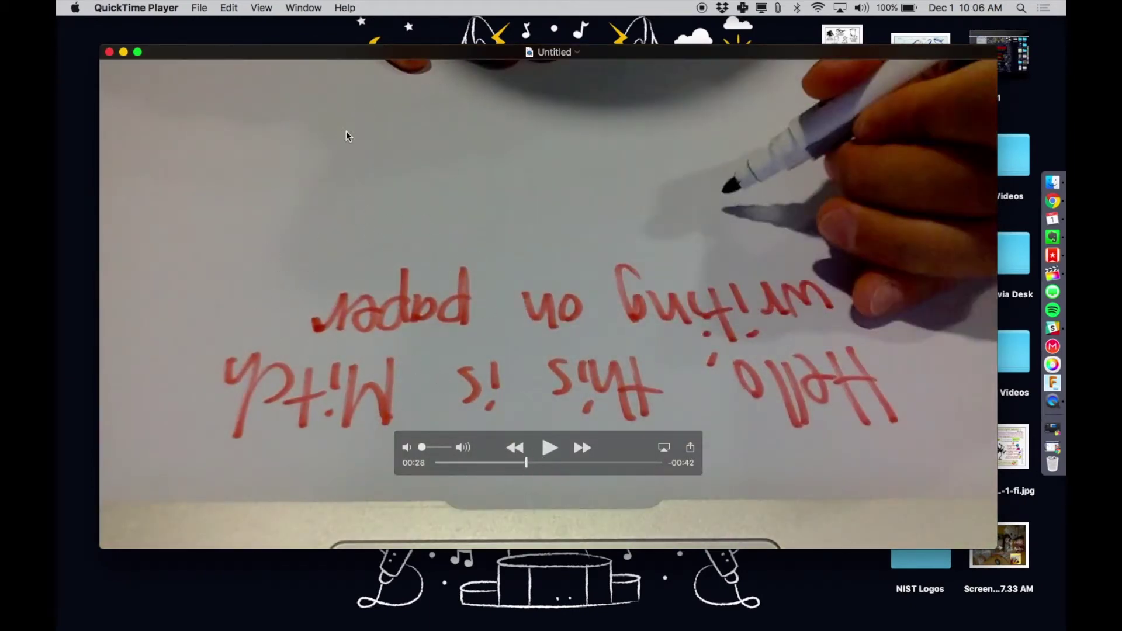
Apply Flip Vertical and Flip Horizontal to the movie, then resume playback.
click(198, 8)
mouse_move(229, 9)
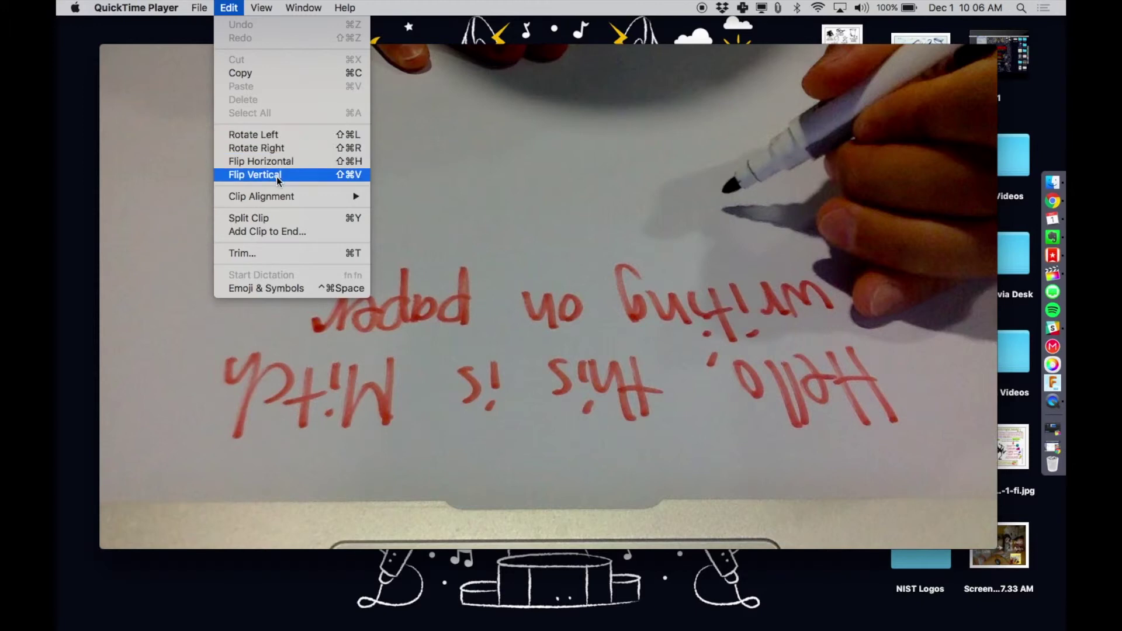
click(277, 176)
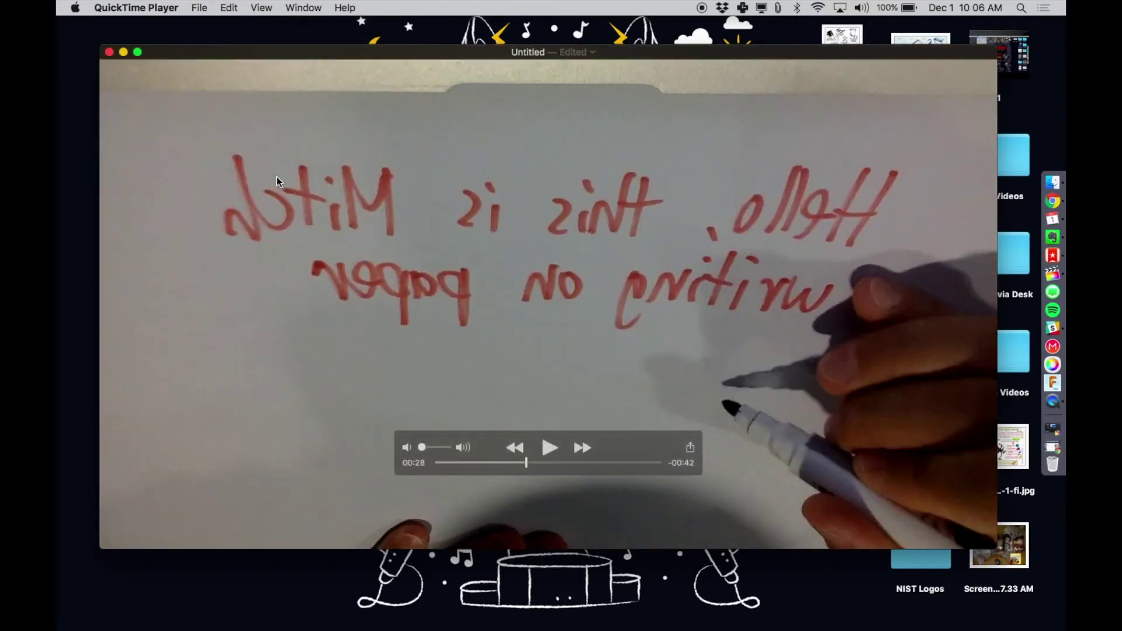
click(262, 9)
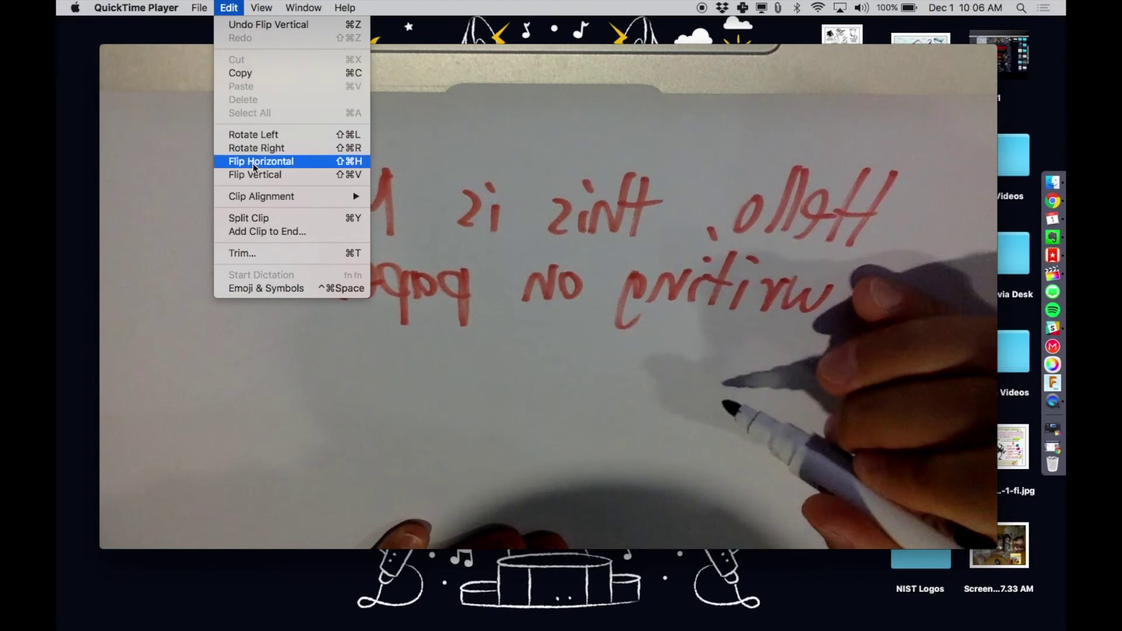
click(261, 161)
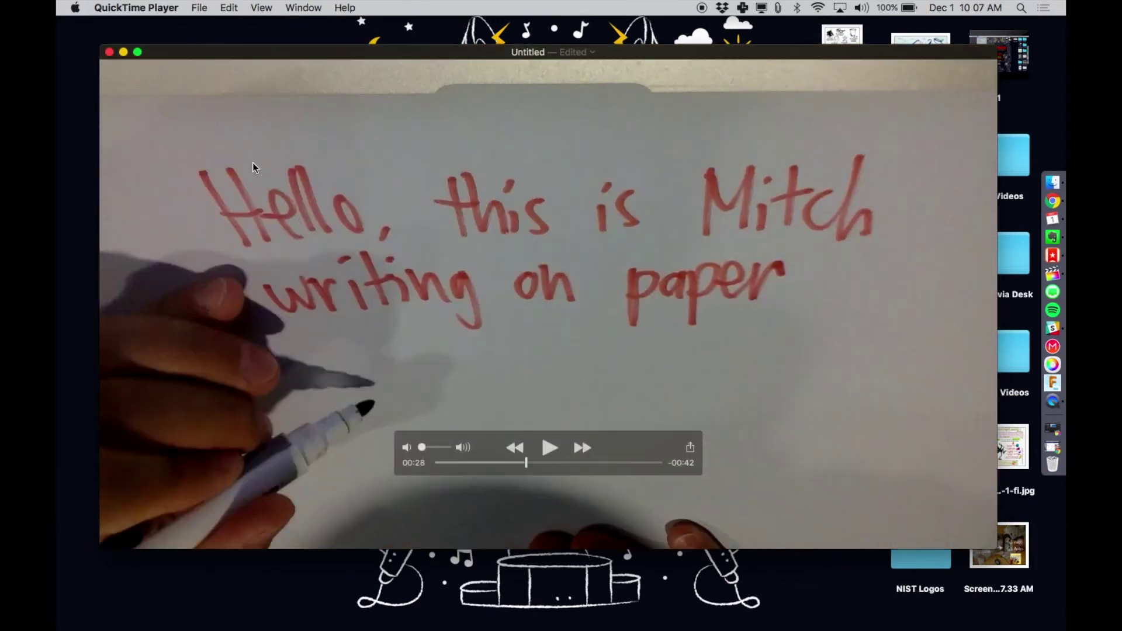
key(space)
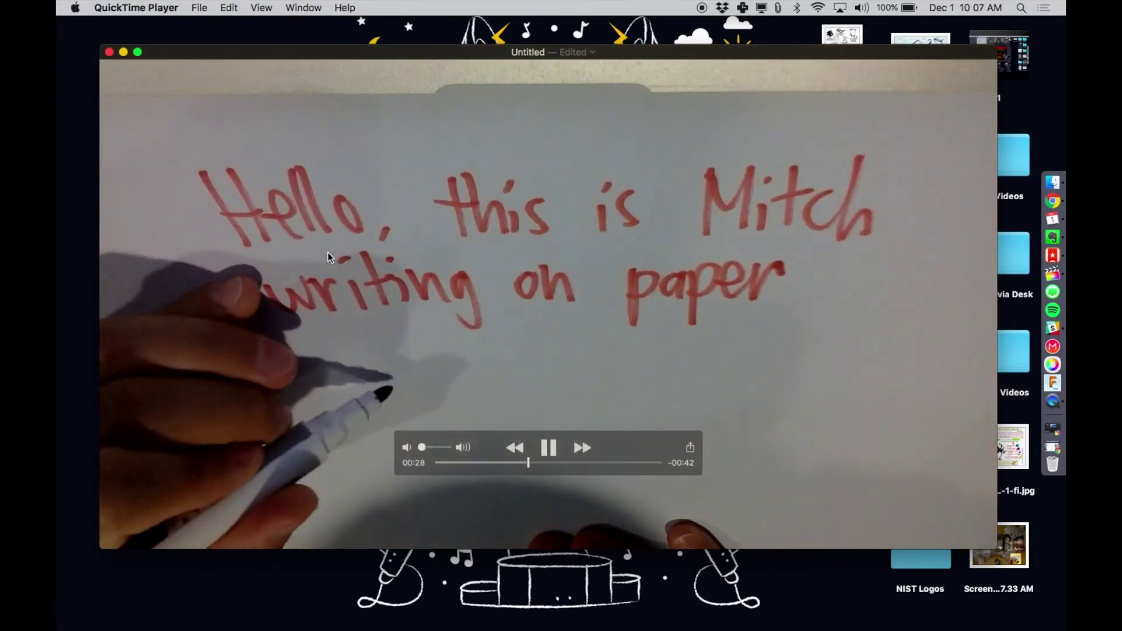